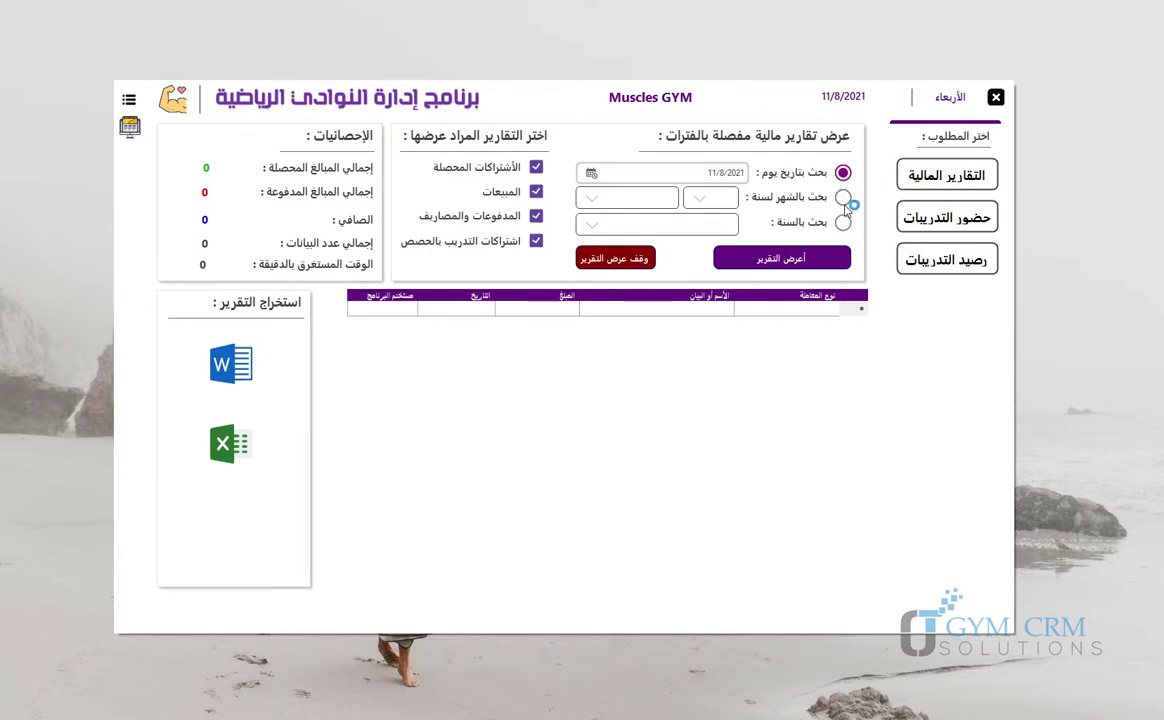
# - Display the detailed financial report for month 3 of 2021, with all four report types included
pyautogui.click(843, 199)
pyautogui.click(700, 198)
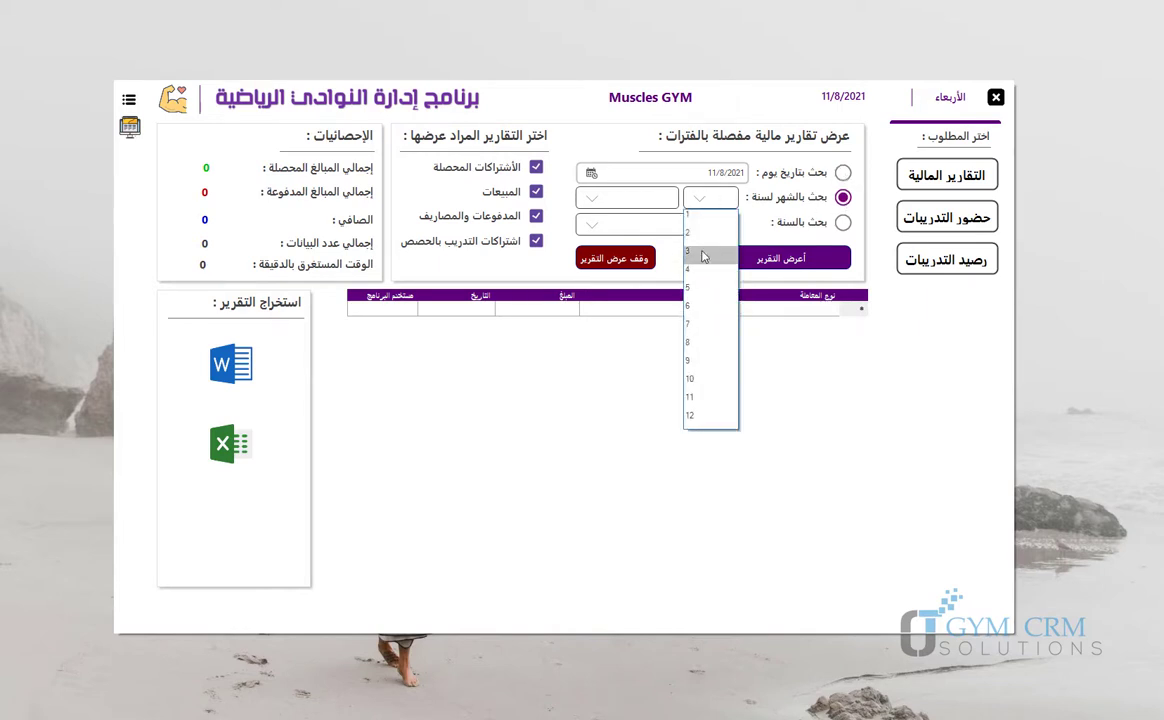
pyautogui.click(703, 251)
pyautogui.click(600, 198)
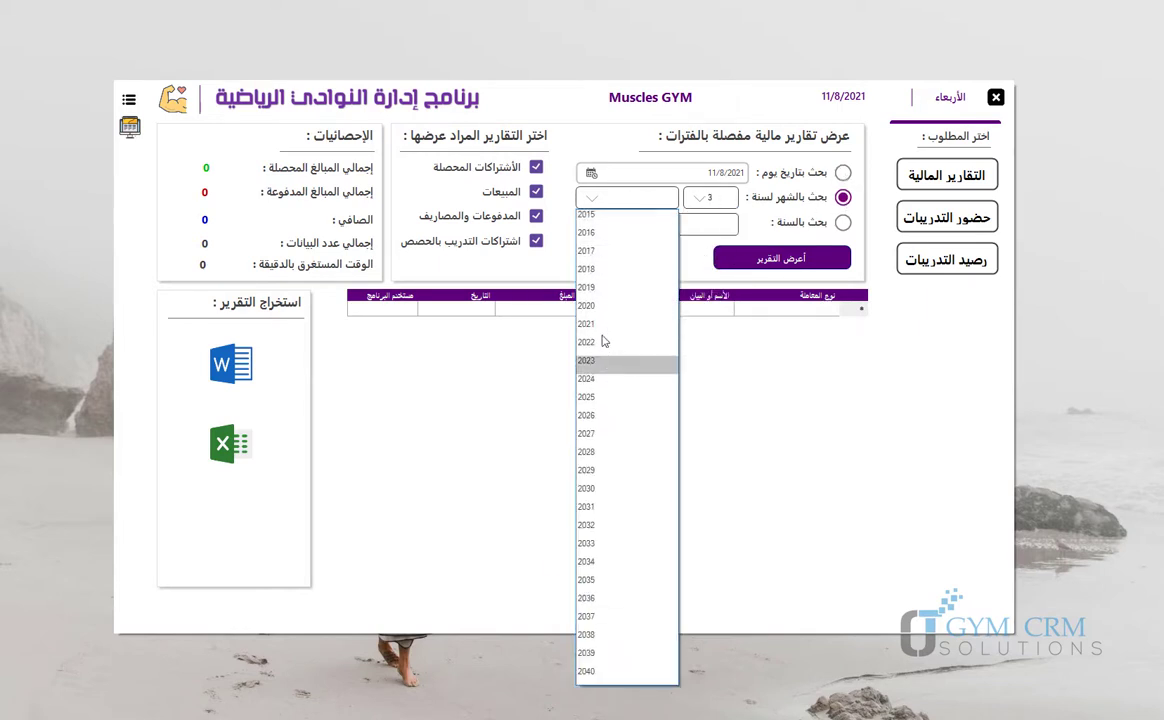
pyautogui.click(601, 324)
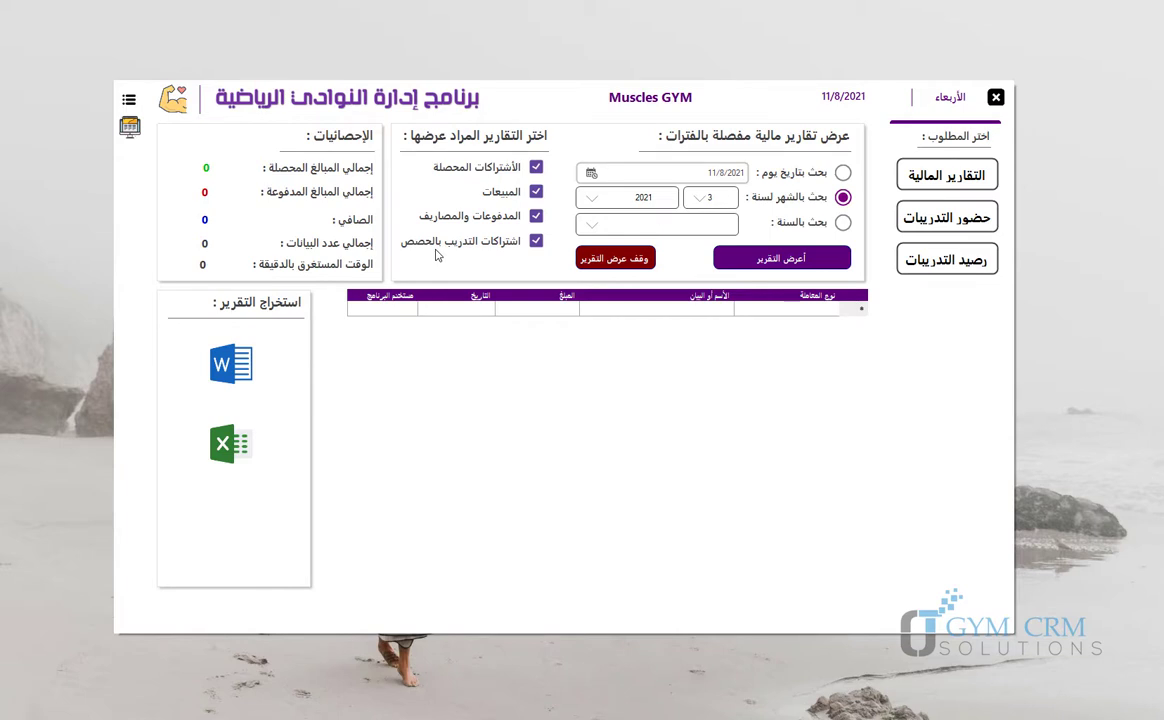
pyautogui.click(810, 267)
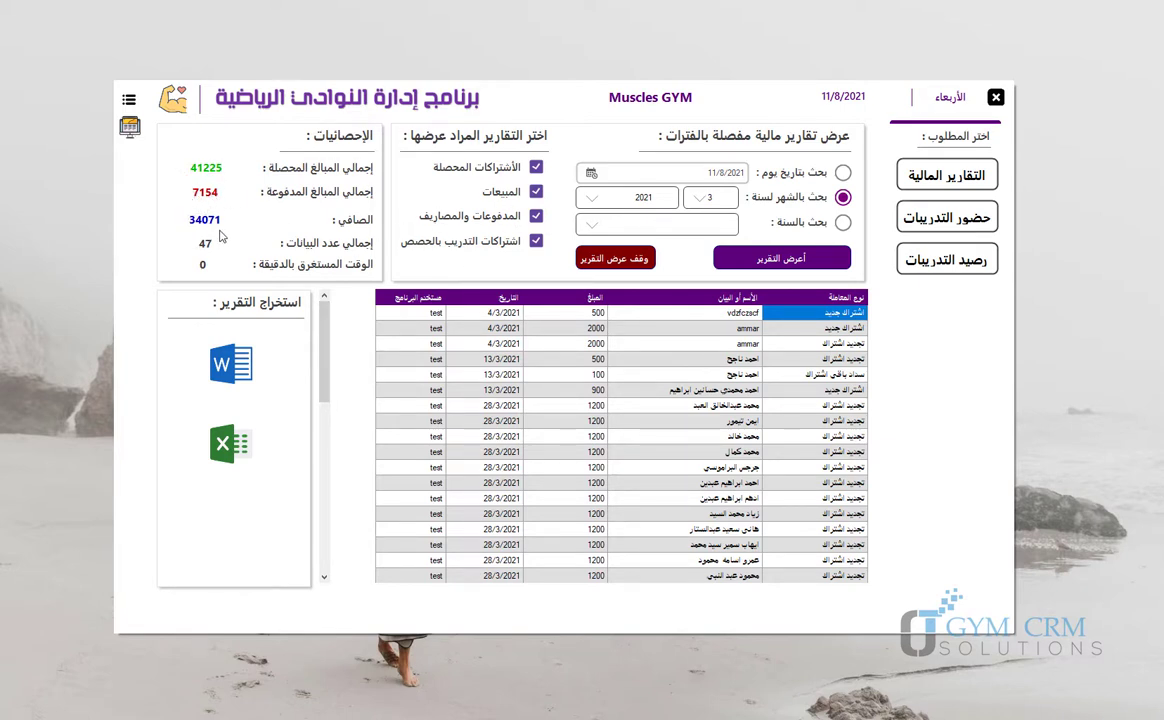
# - Export the financial report to the Desktop as the Word document GYM CRM Report11-8-2021.docx, review both pages and close it
pyautogui.click(240, 383)
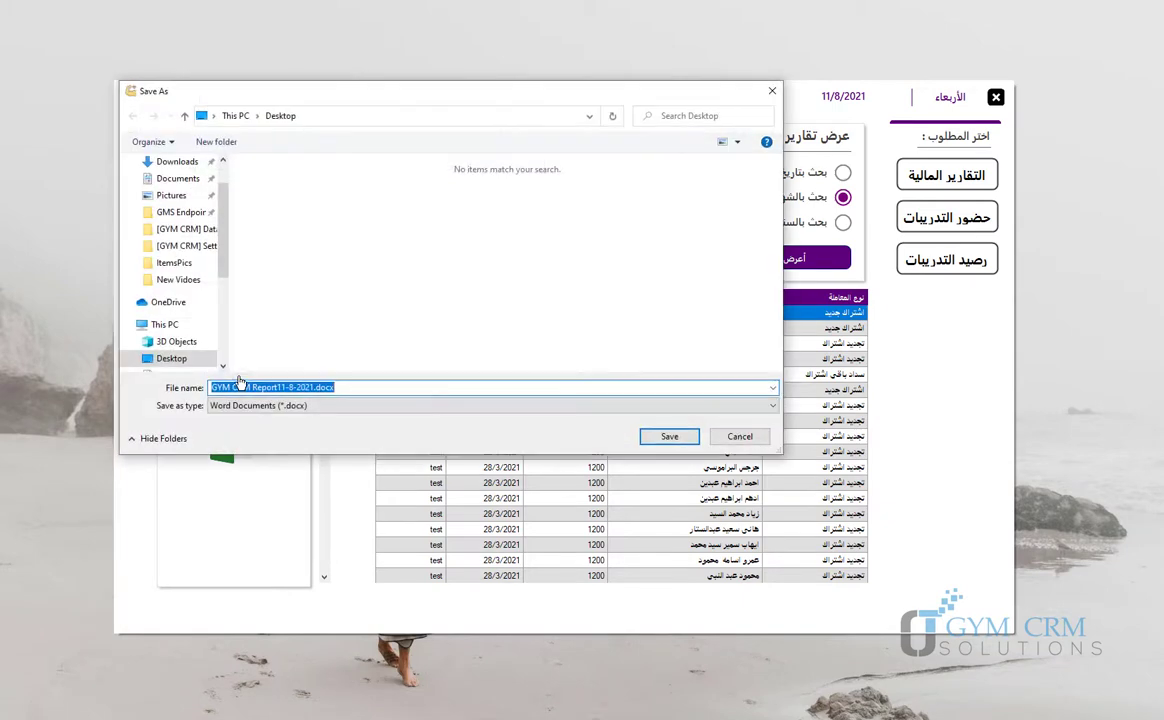
pyautogui.click(669, 437)
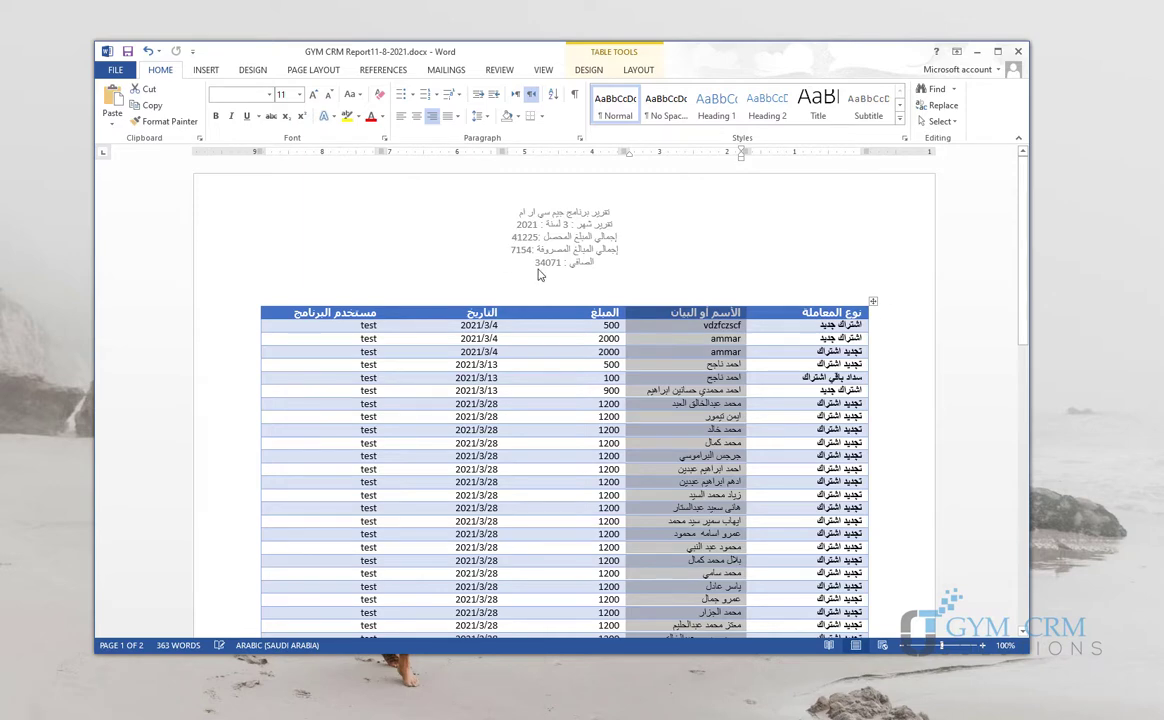
pyautogui.scroll(-2, 700, 330)
pyautogui.click(812, 272)
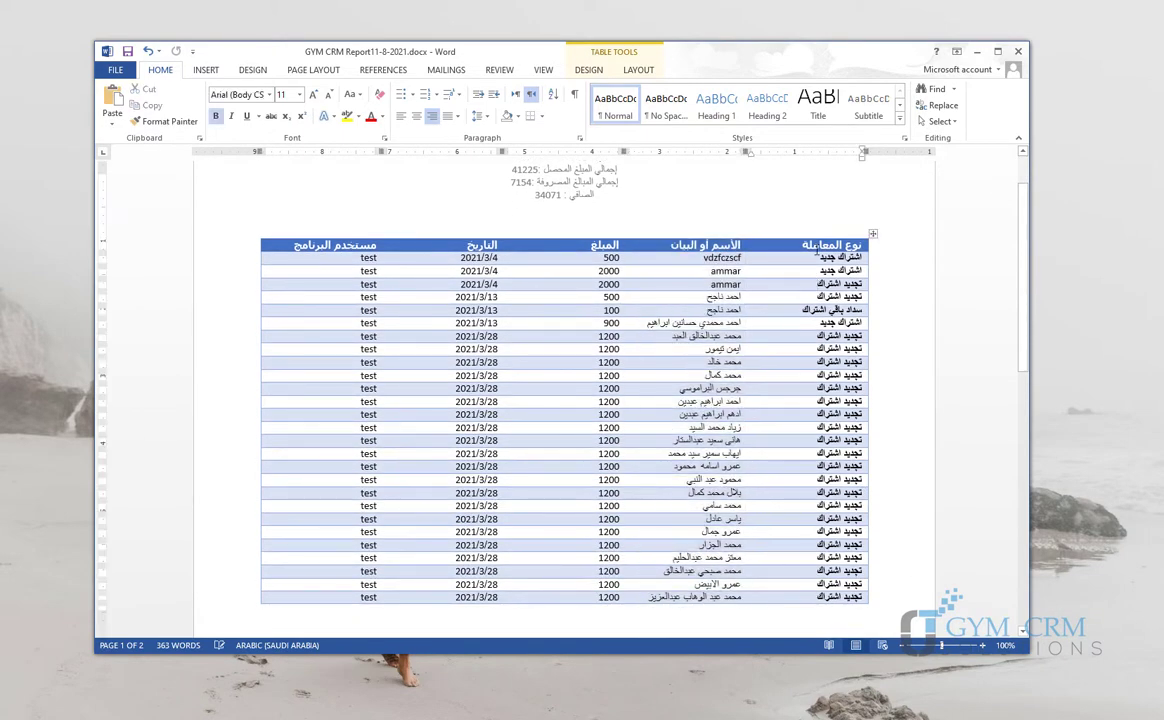
pyautogui.scroll(-5, 815, 258)
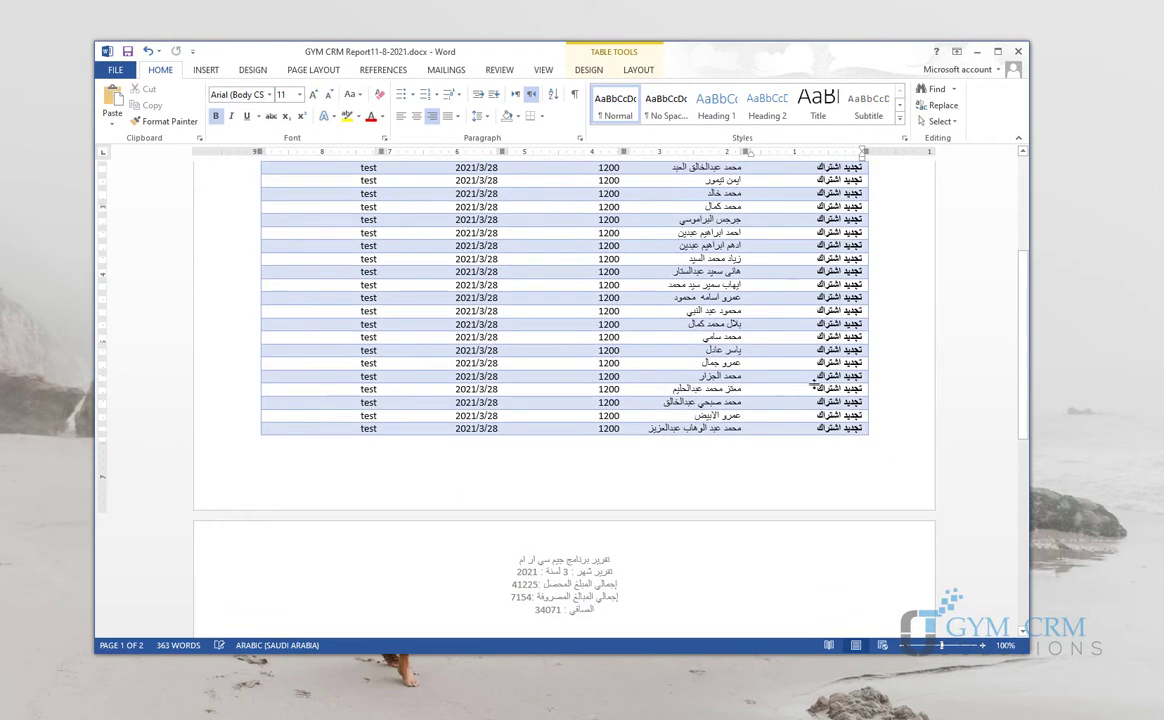
pyautogui.scroll(-12, 816, 385)
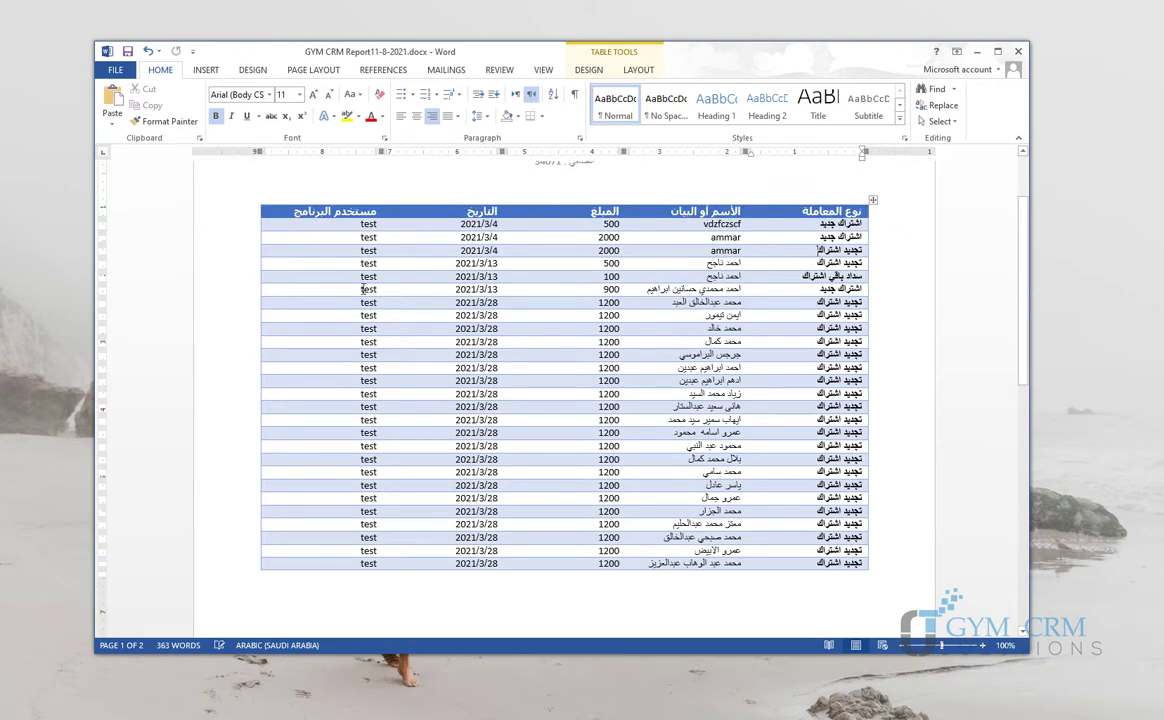
pyautogui.scroll(-13, 363, 289)
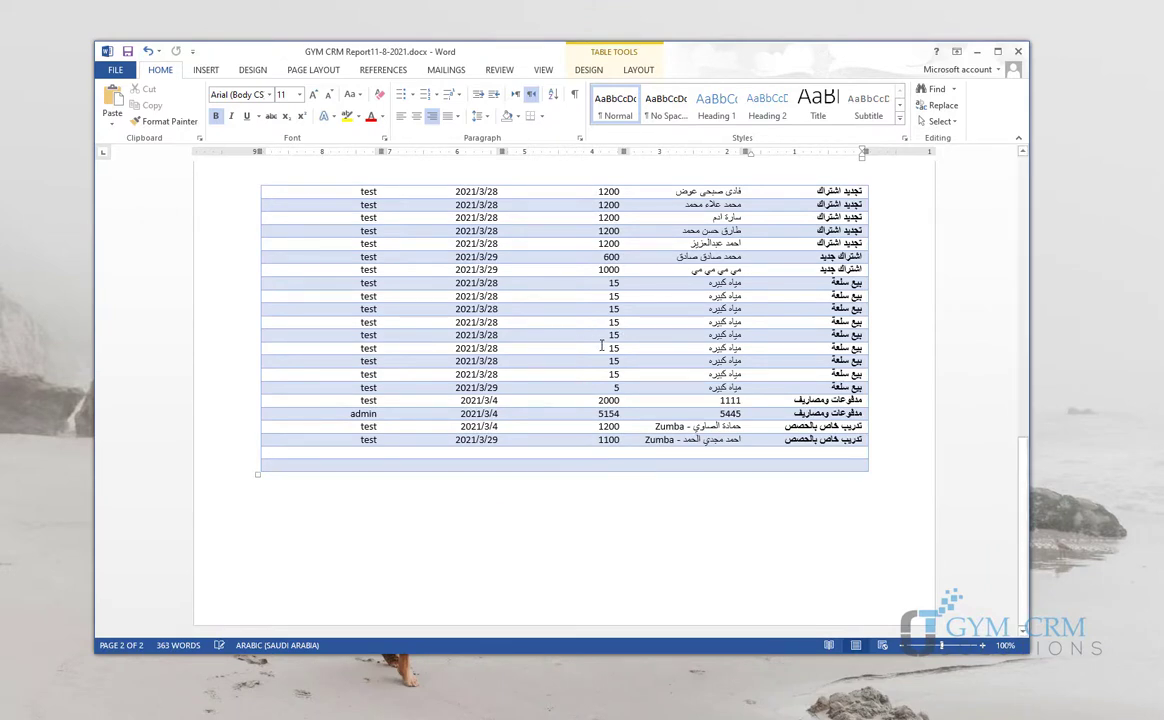
pyautogui.click(1018, 51)
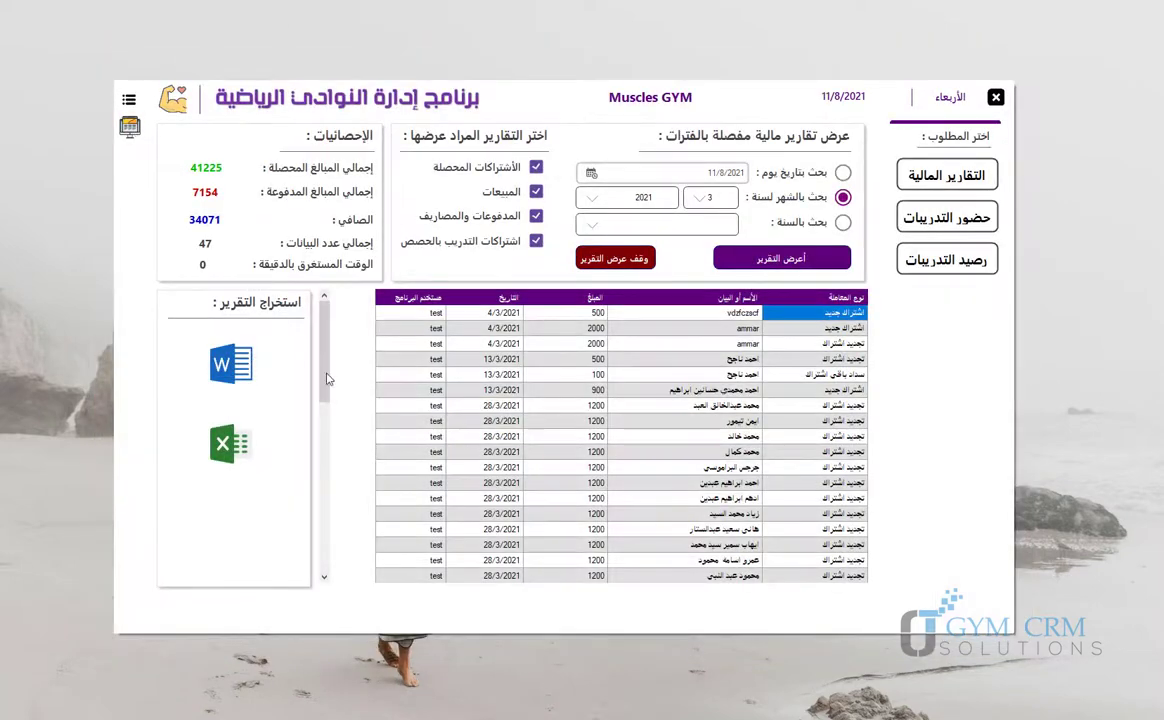
# - Export the same financial report to the Desktop as the Excel workbook GYM CRM Report11-8-2021.xlsx
pyautogui.click(228, 450)
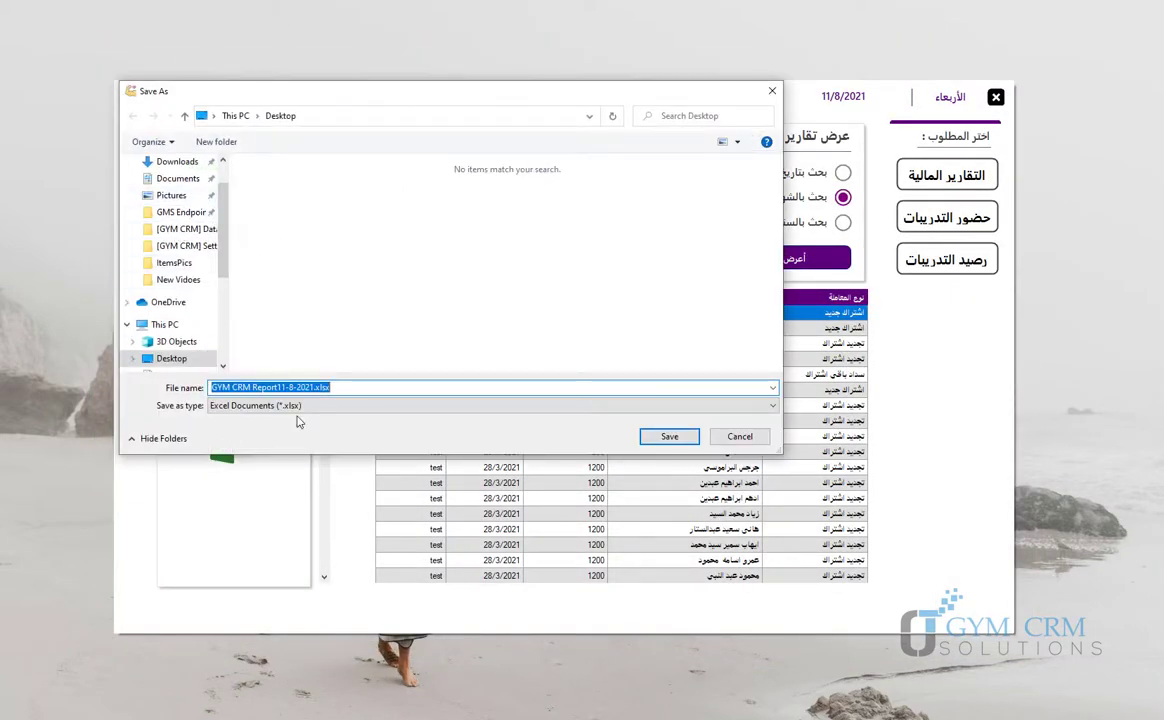
pyautogui.click(669, 438)
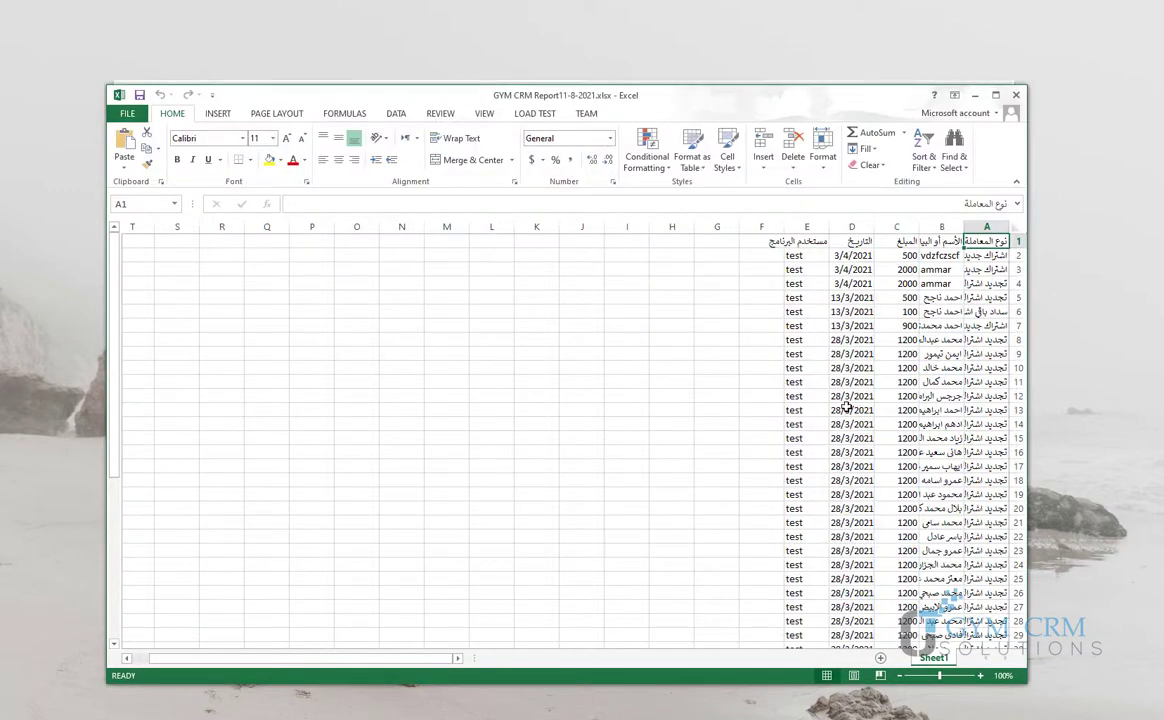
# - Widen columns A to E of the exported worksheet to make their contents readable, and close the workbook
pyautogui.moveTo(963, 228); pyautogui.dragTo(719, 228)
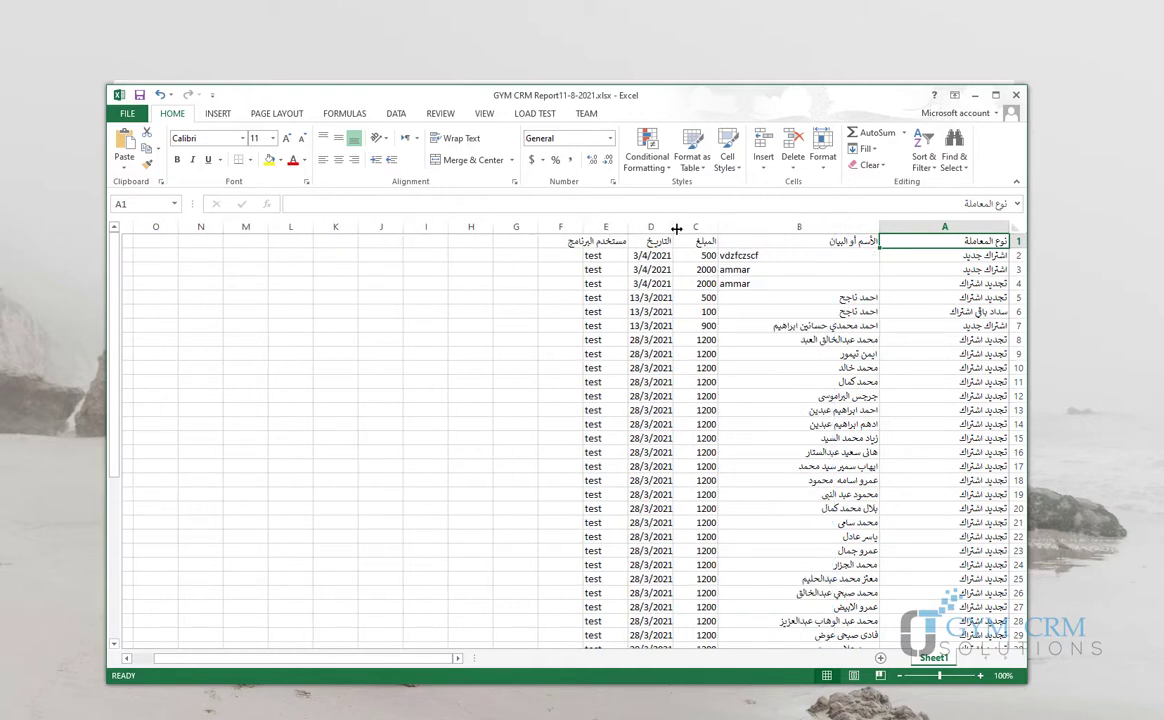
pyautogui.moveTo(627, 227); pyautogui.dragTo(238, 228)
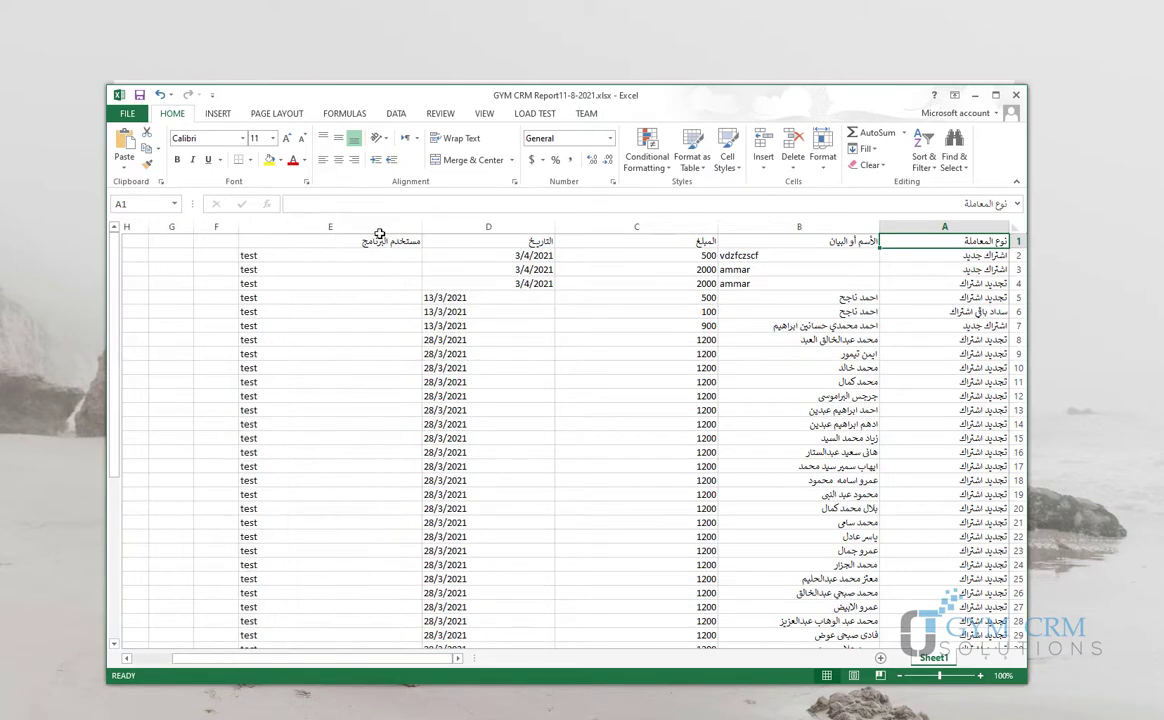
pyautogui.click(374, 229)
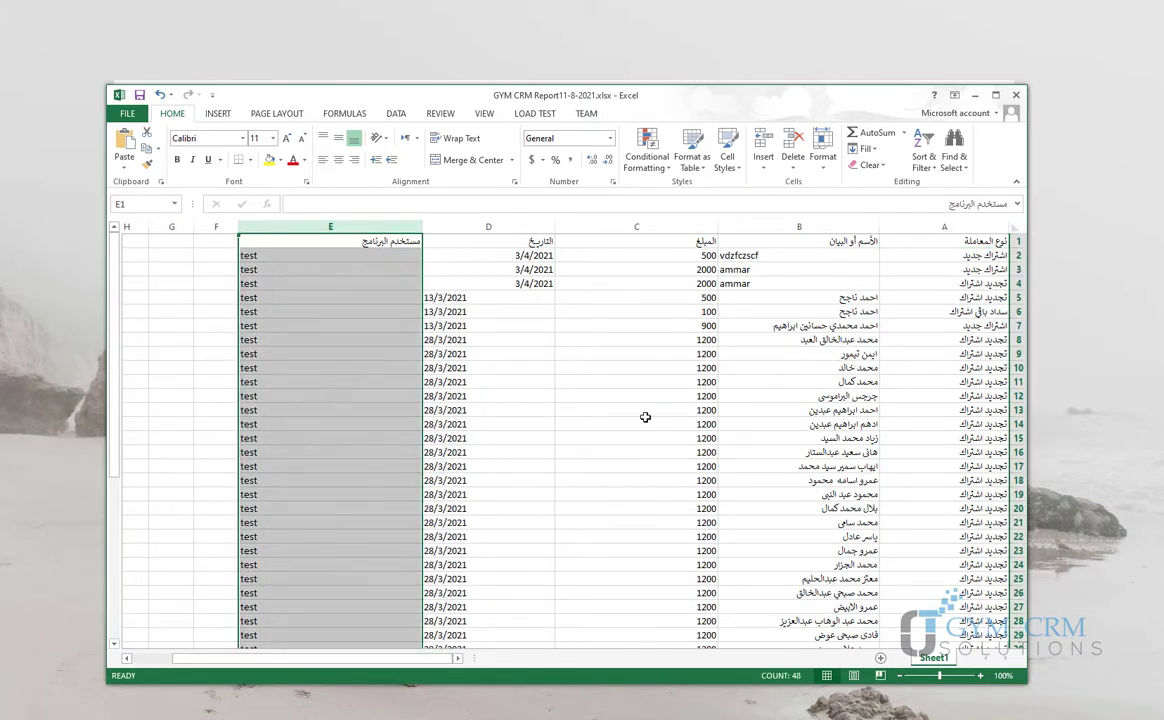
pyautogui.click(886, 310)
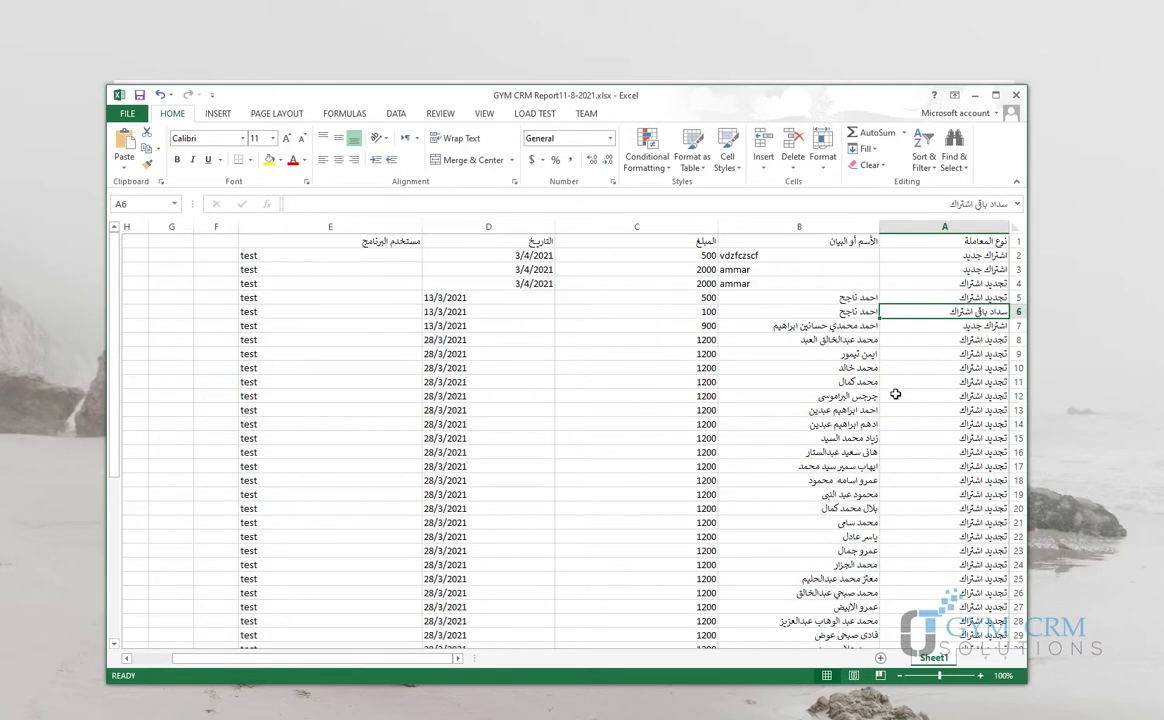
pyautogui.click(1016, 95)
pyautogui.click(511, 362)
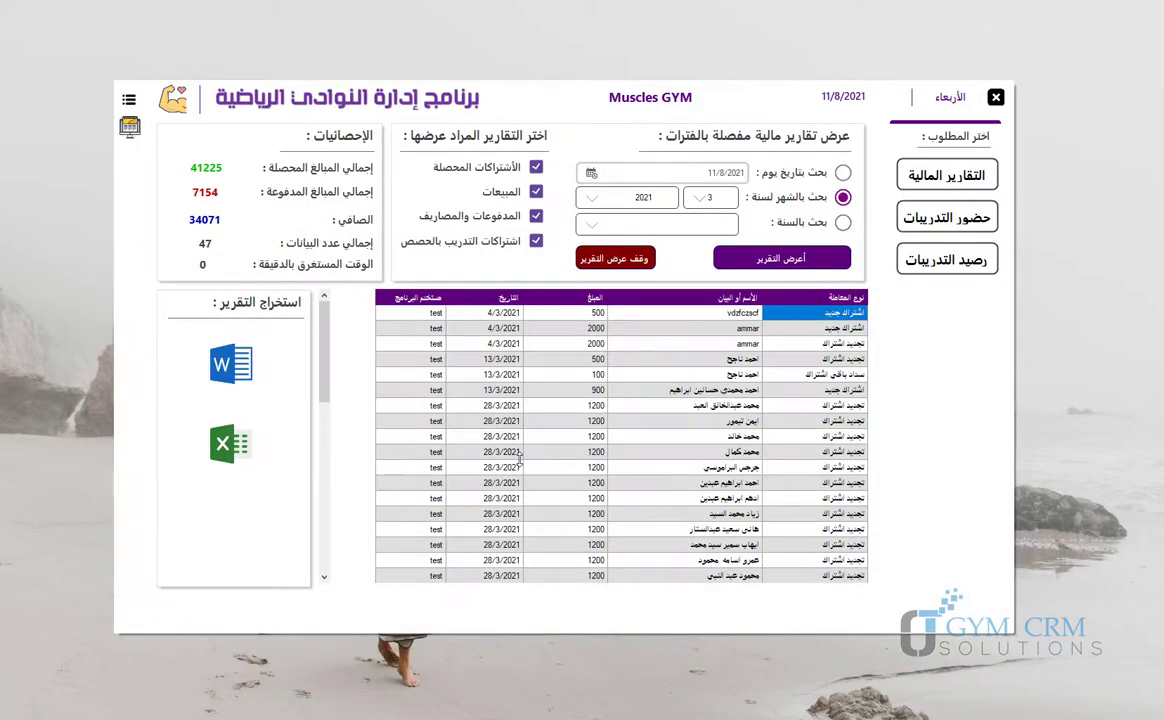
# - Search the training attendance by the first listed trainer for BodyBuilding in 2021 and review the members, dates and remaining sessions
pyautogui.click(941, 222)
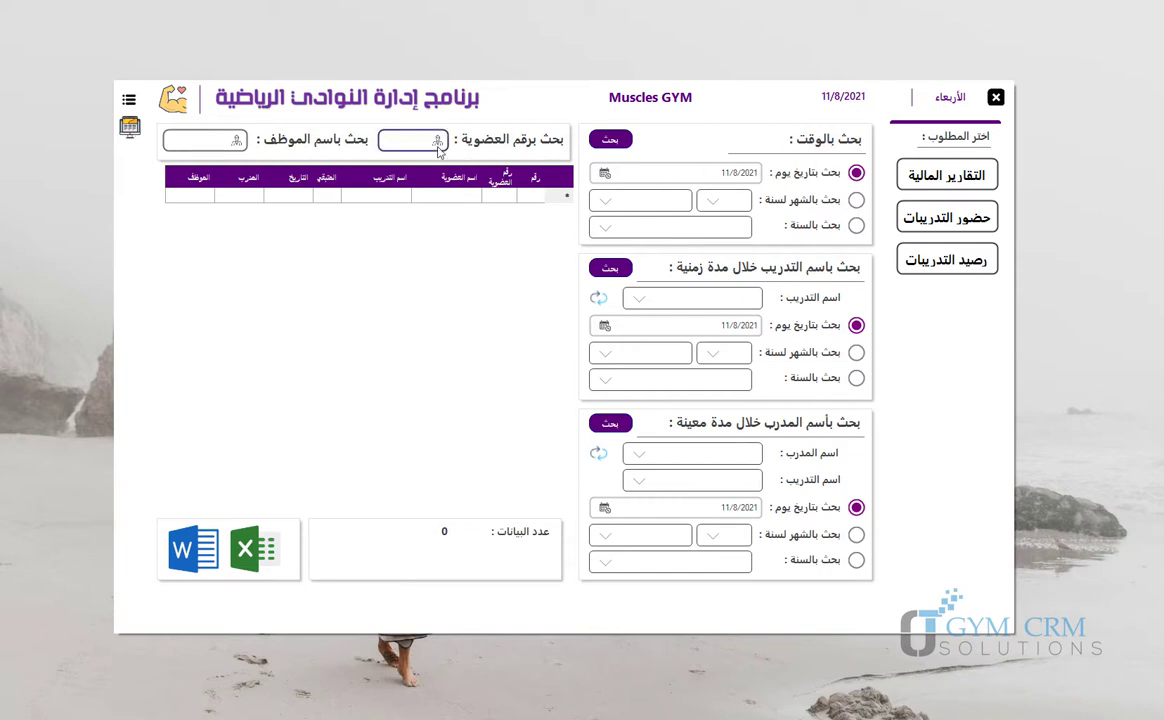
pyautogui.click(203, 148)
pyautogui.click(696, 455)
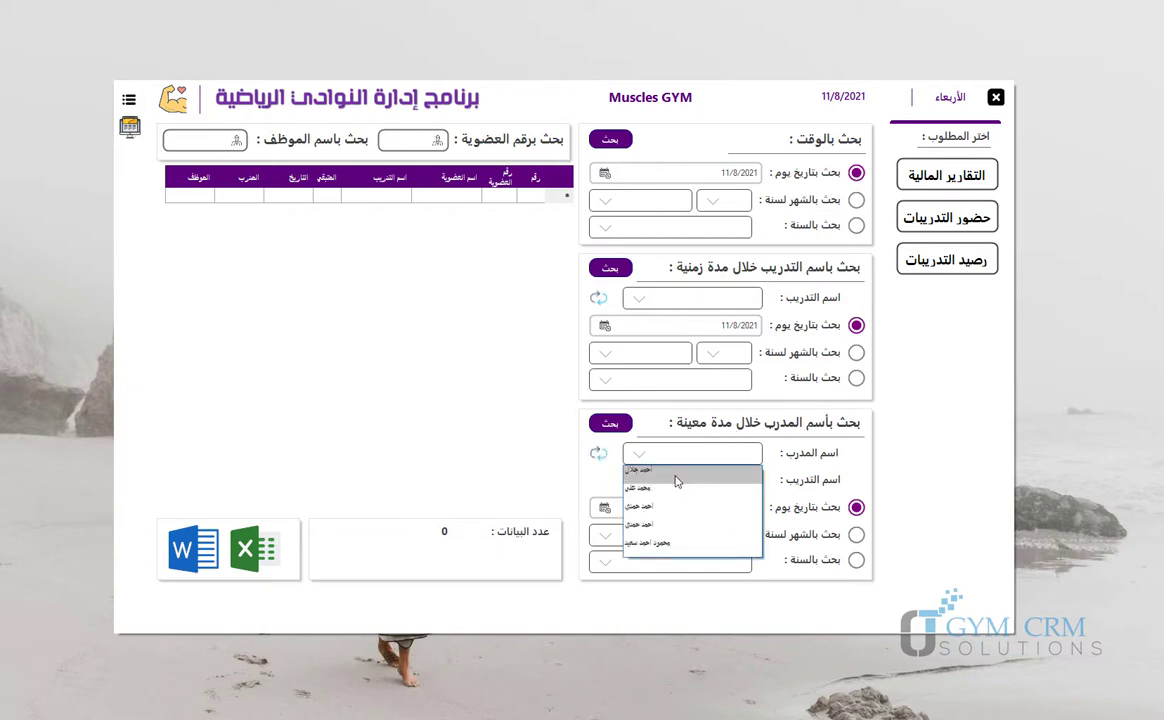
pyautogui.click(676, 480)
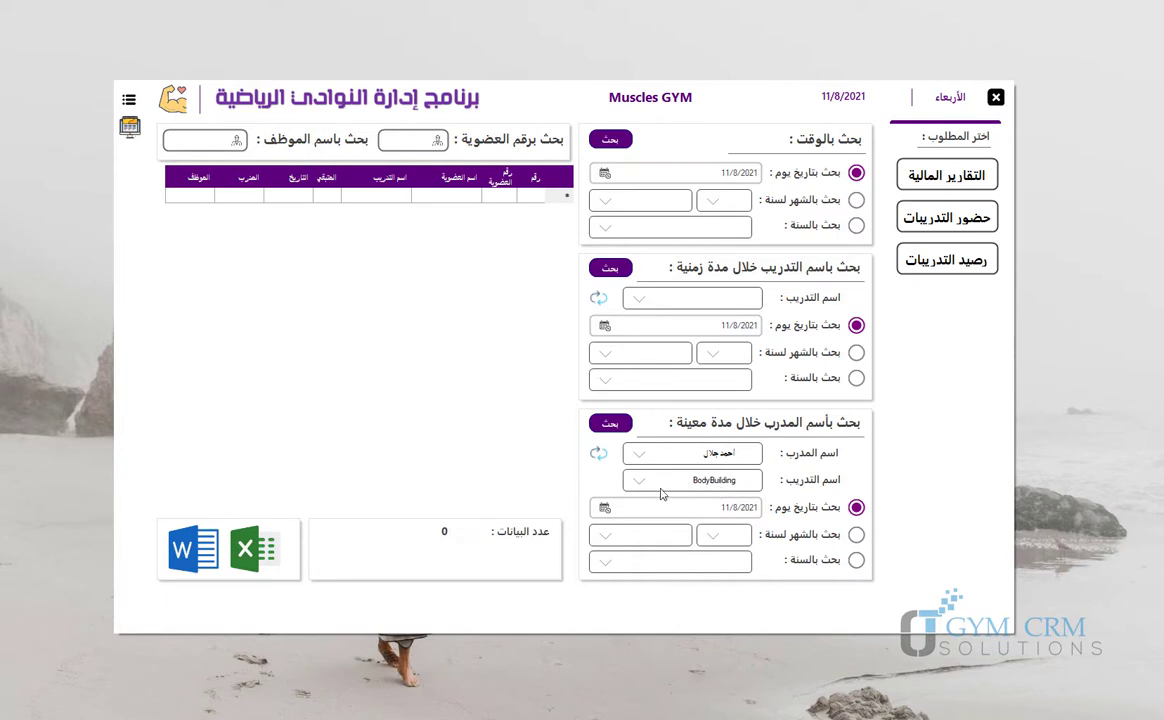
pyautogui.click(855, 561)
pyautogui.click(681, 563)
pyautogui.click(627, 190)
pyautogui.click(608, 423)
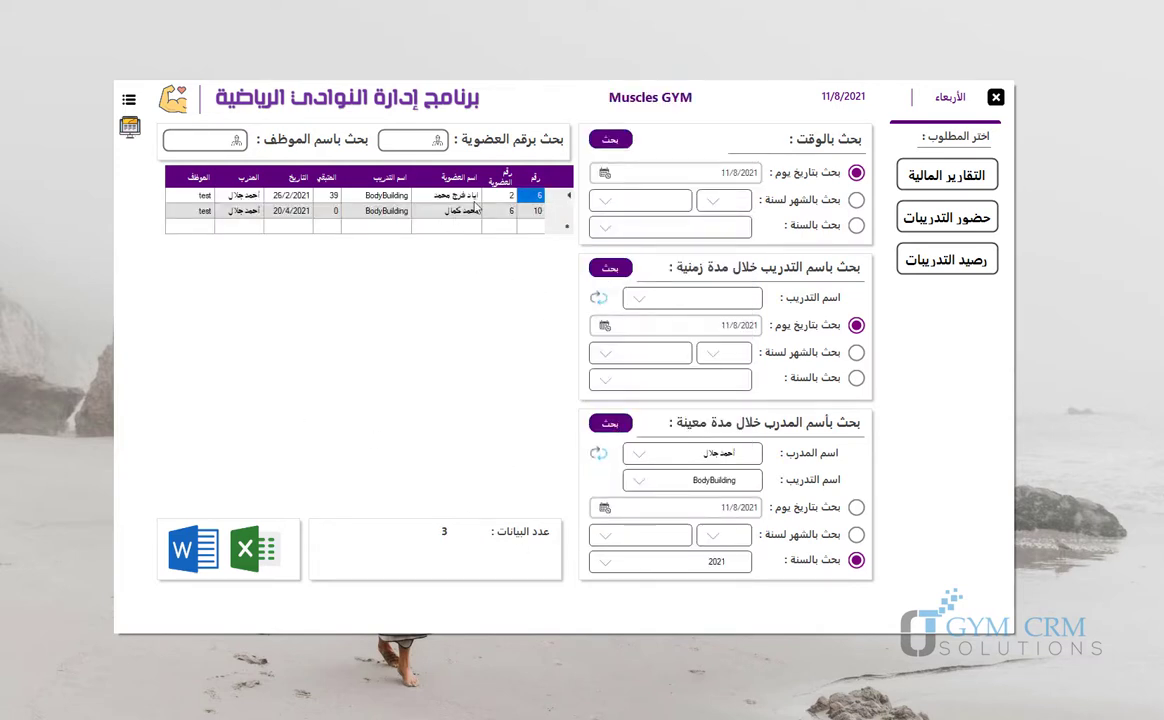
pyautogui.moveTo(430, 195); pyautogui.dragTo(206, 212)
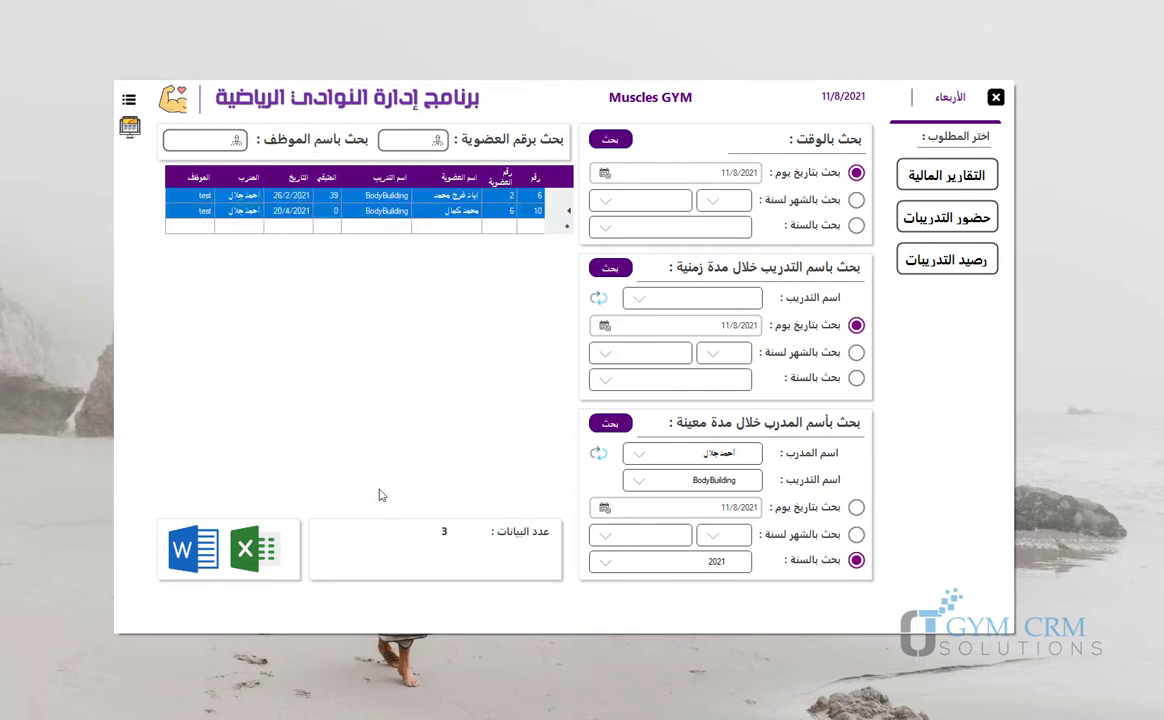
pyautogui.moveTo(470, 198); pyautogui.dragTo(213, 213)
pyautogui.click(428, 208)
pyautogui.click(290, 210)
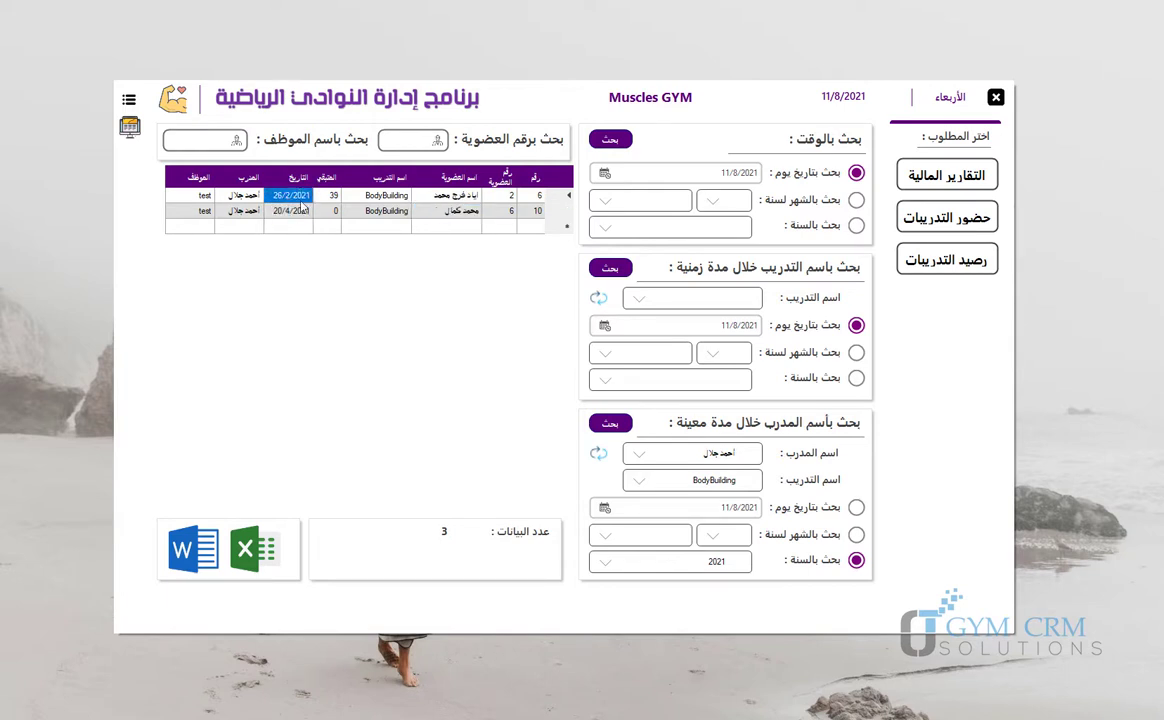
pyautogui.click(329, 211)
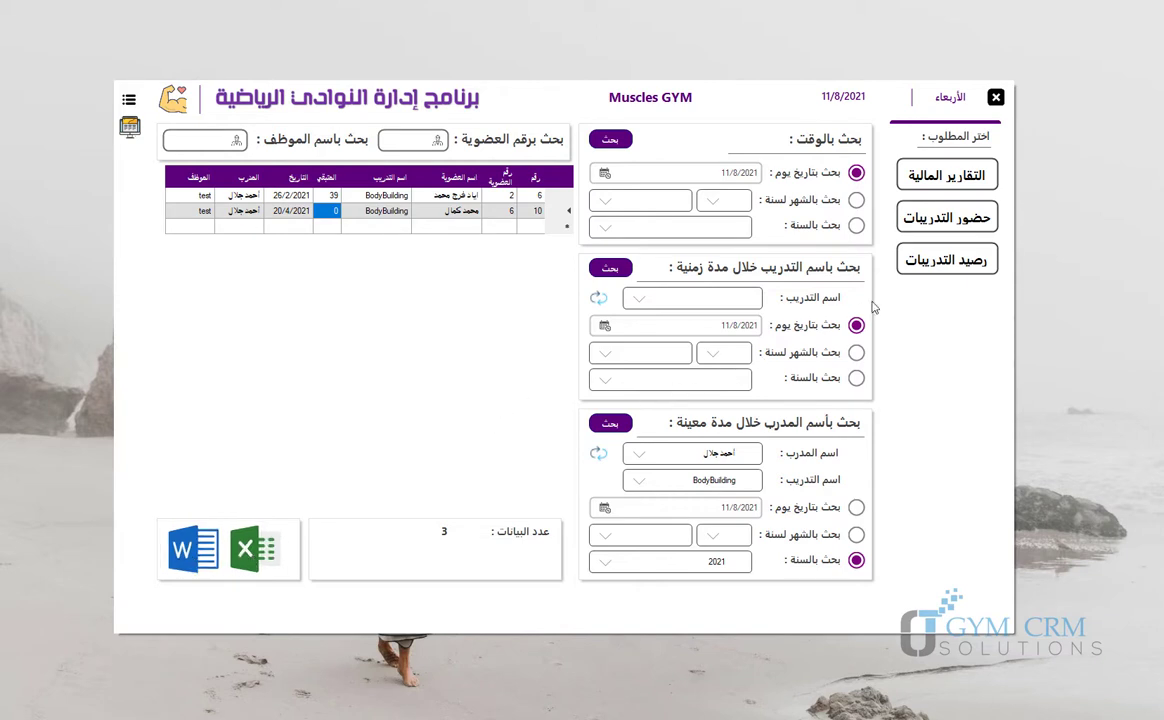
# - Open the training balance section and view the trainer percentage activation, trainer percentage entry and frozen balance pages
pyautogui.click(930, 262)
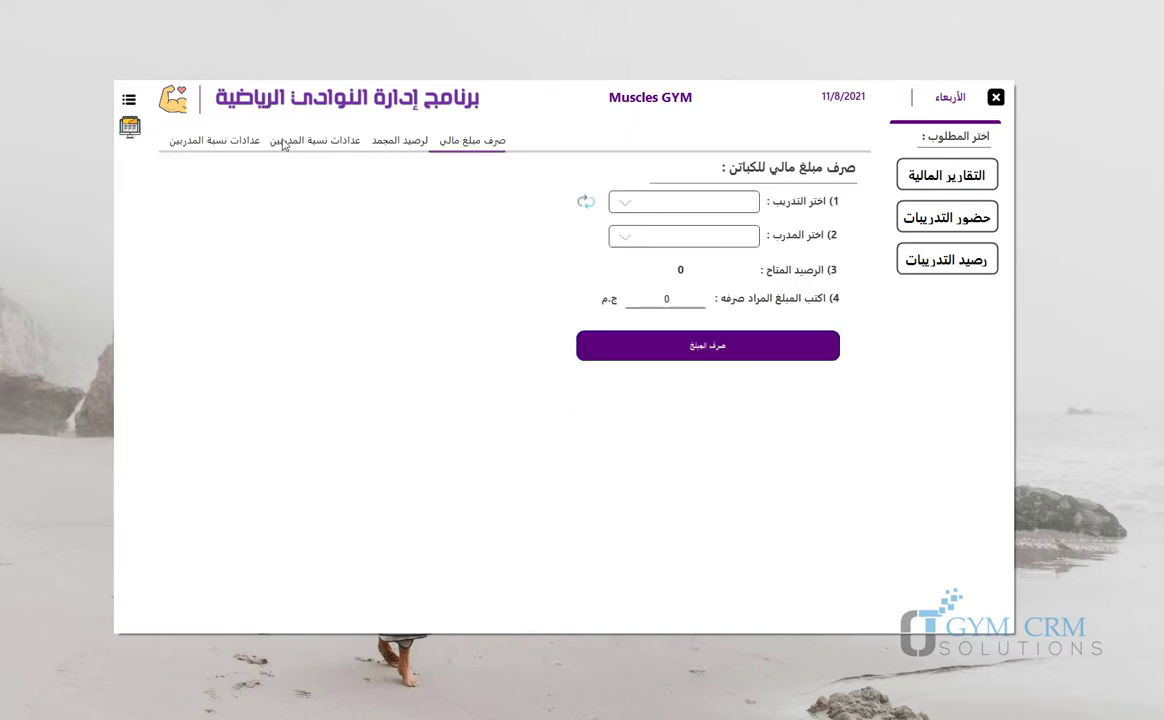
pyautogui.click(213, 141)
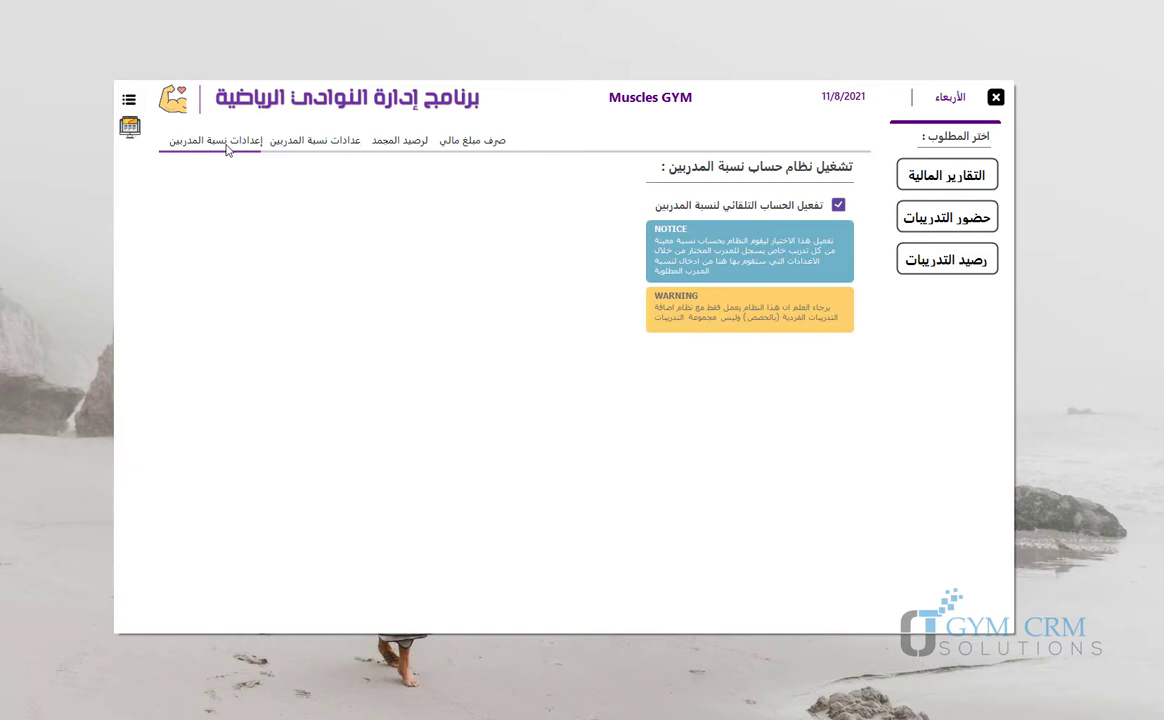
pyautogui.click(313, 142)
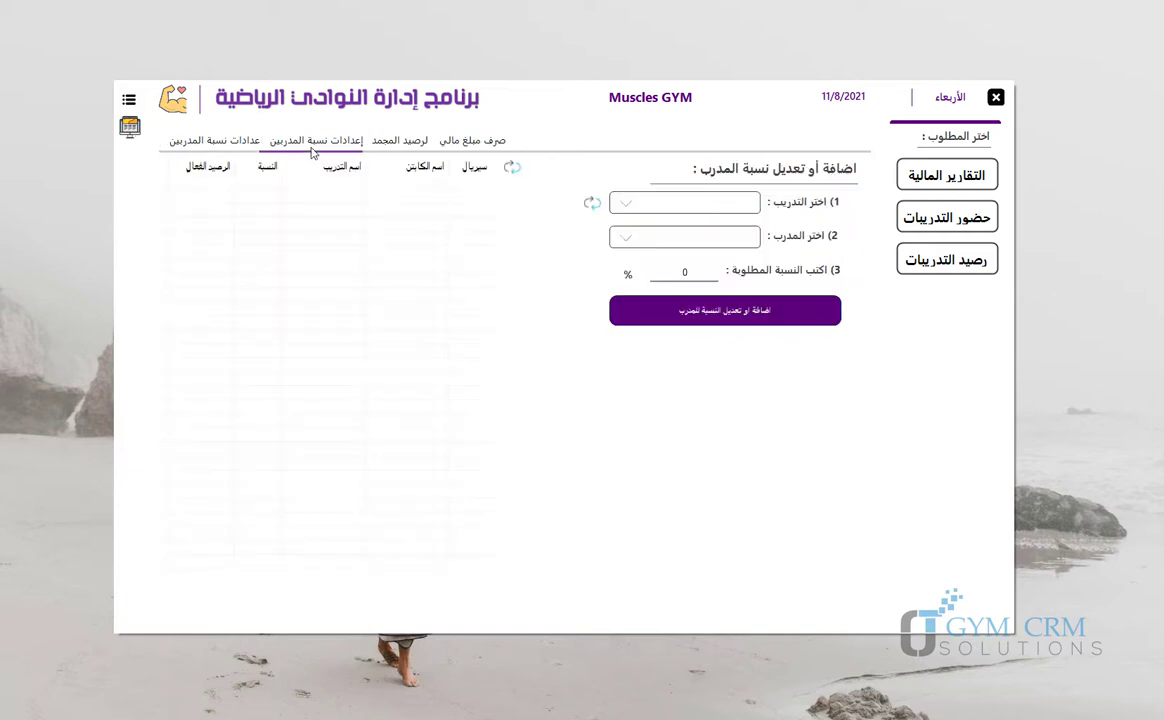
pyautogui.click(376, 138)
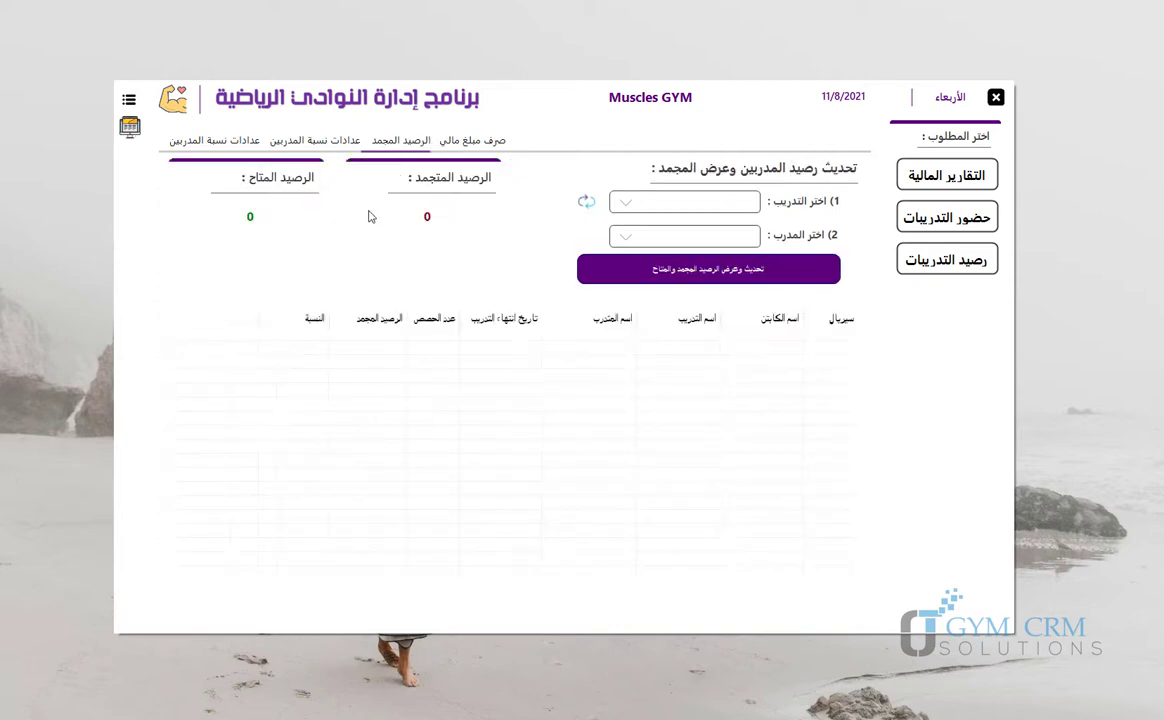